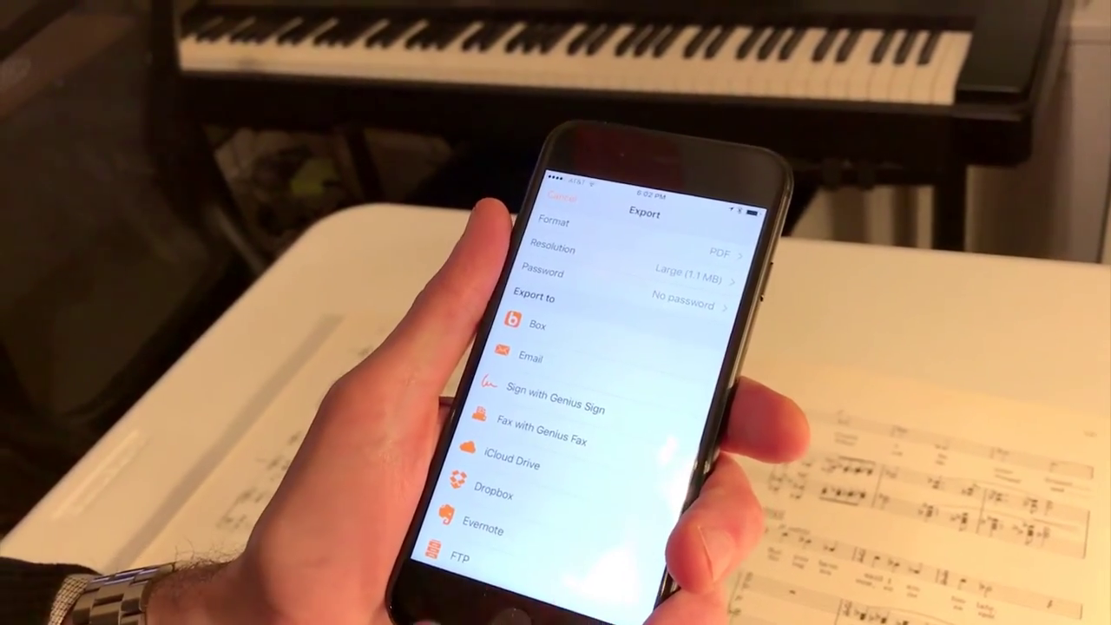
# Choose Box as the upload destination for the scanned score PDF.
pyautogui.click(534, 328)
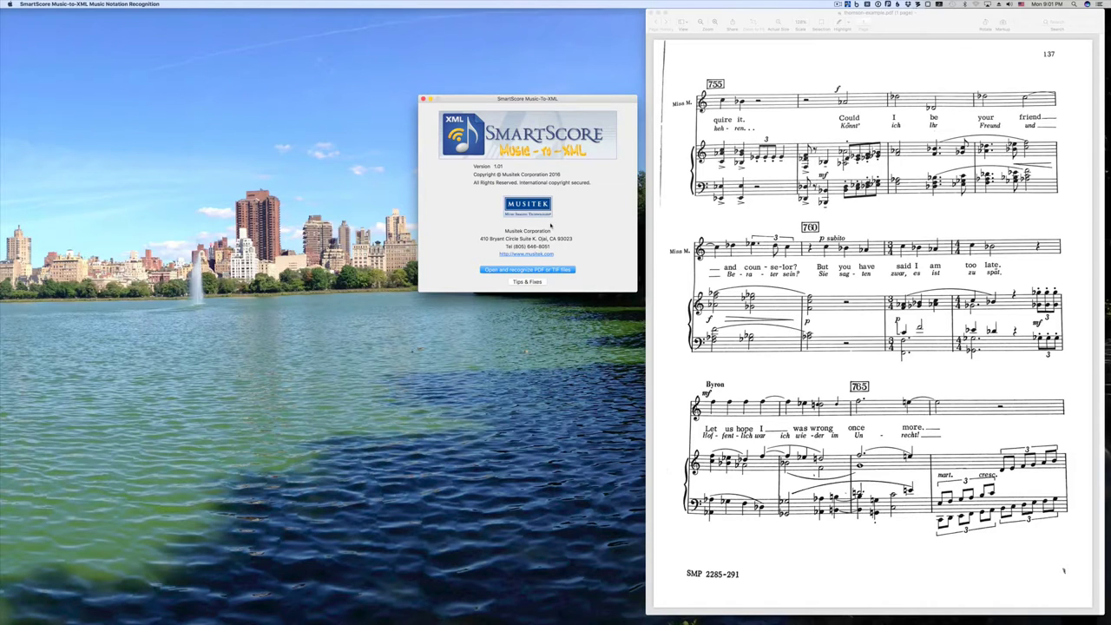
# Recognize thomson-example.pdf, accepting unified key/time signatures and staff instruments, and export to Finale.
pyautogui.click(546, 270)
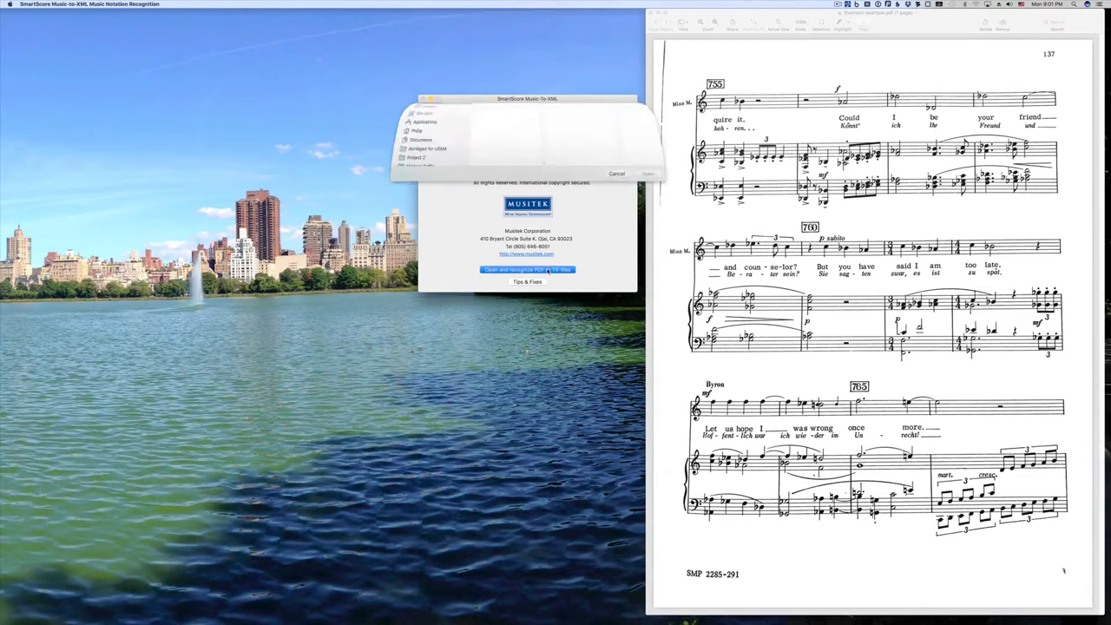
pyautogui.doubleClick(524, 129)
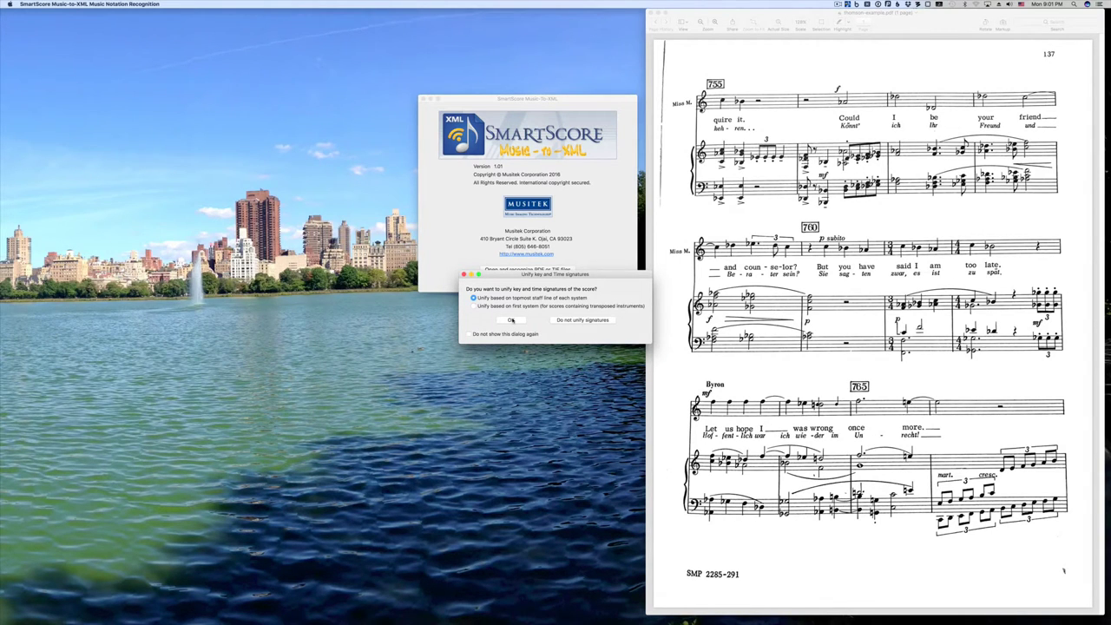
pyautogui.click(511, 320)
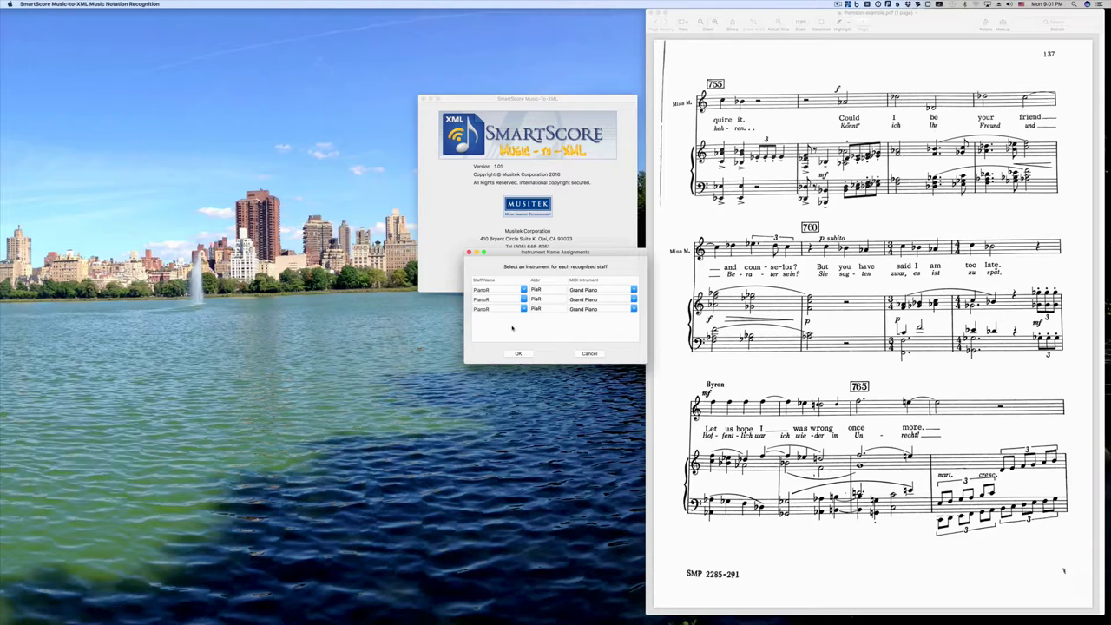
pyautogui.click(515, 353)
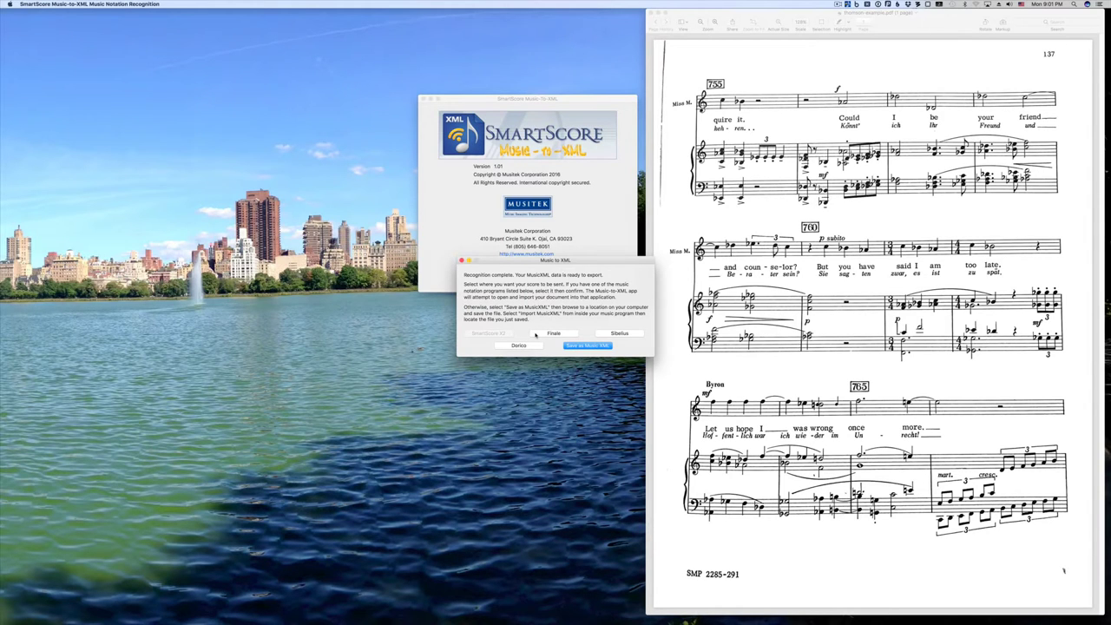
pyautogui.click(553, 333)
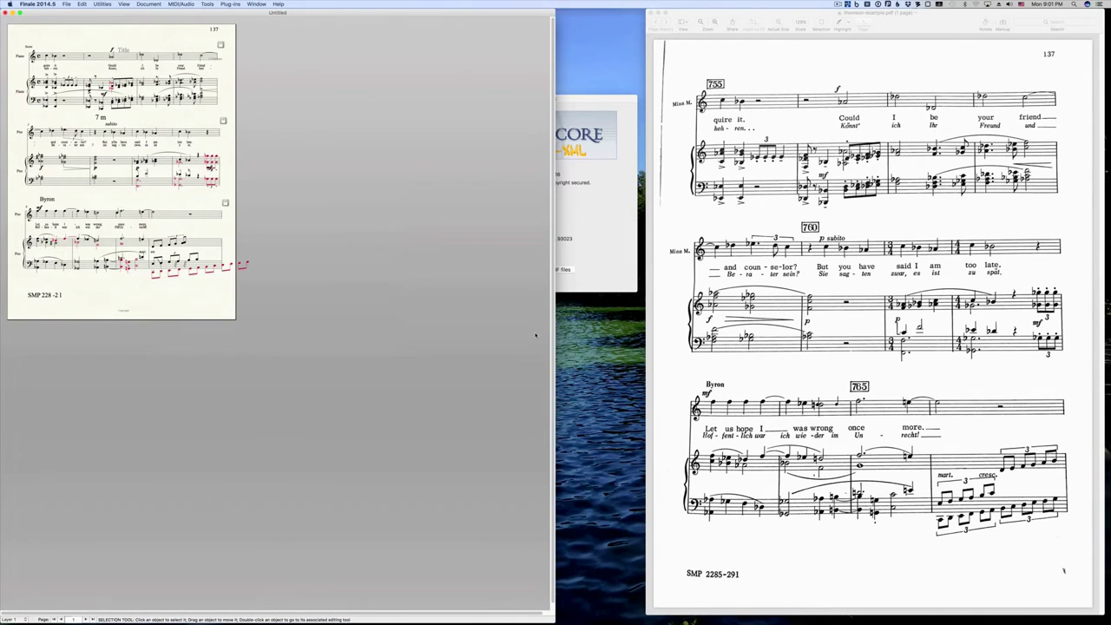
# Zoom in on the imported Finale page, then close the score with Don't Save.
pyautogui.press('super+2')
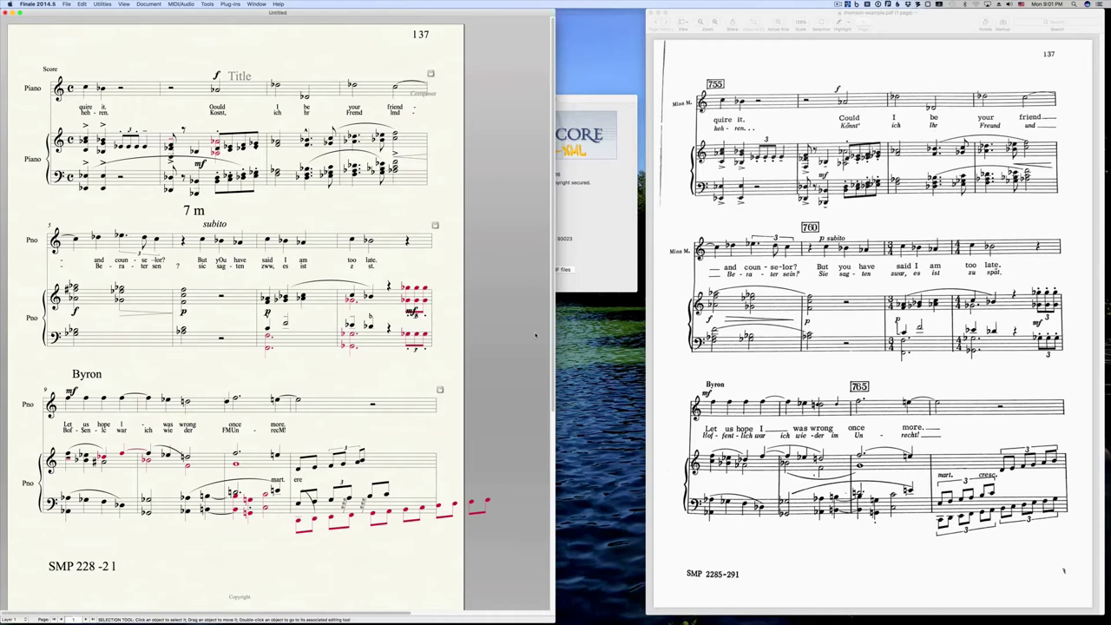
pyautogui.press('super+w')
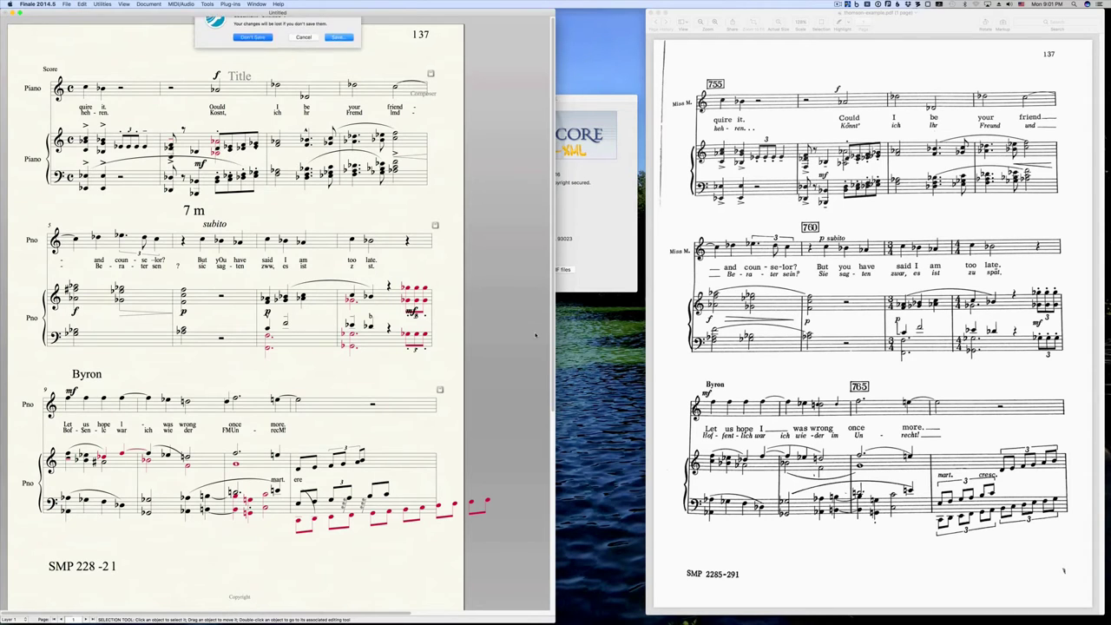
pyautogui.press('super+d')
# Re-recognize thomson-example.pdf, accepting unified key/time signatures and the staff instrument assignments.
pyautogui.click(547, 270)
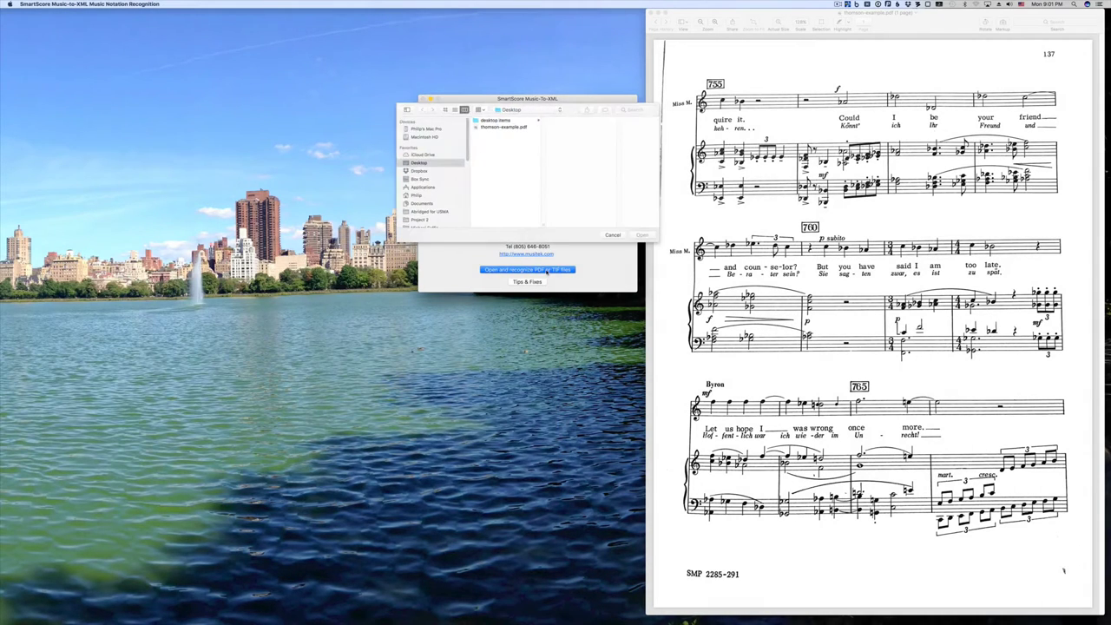
pyautogui.doubleClick(521, 128)
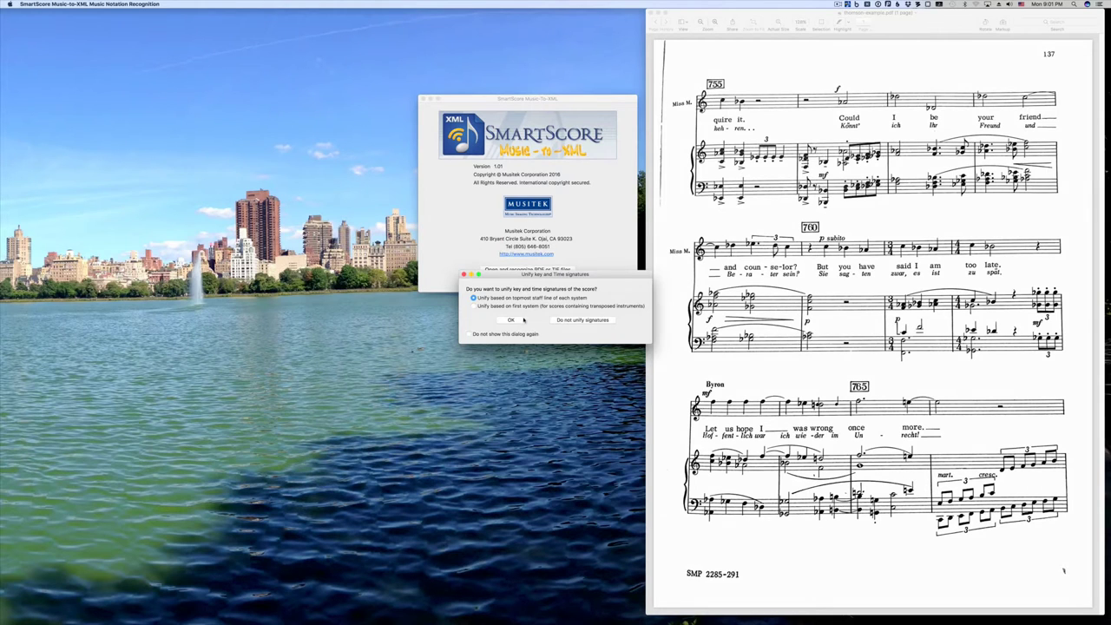
pyautogui.click(512, 320)
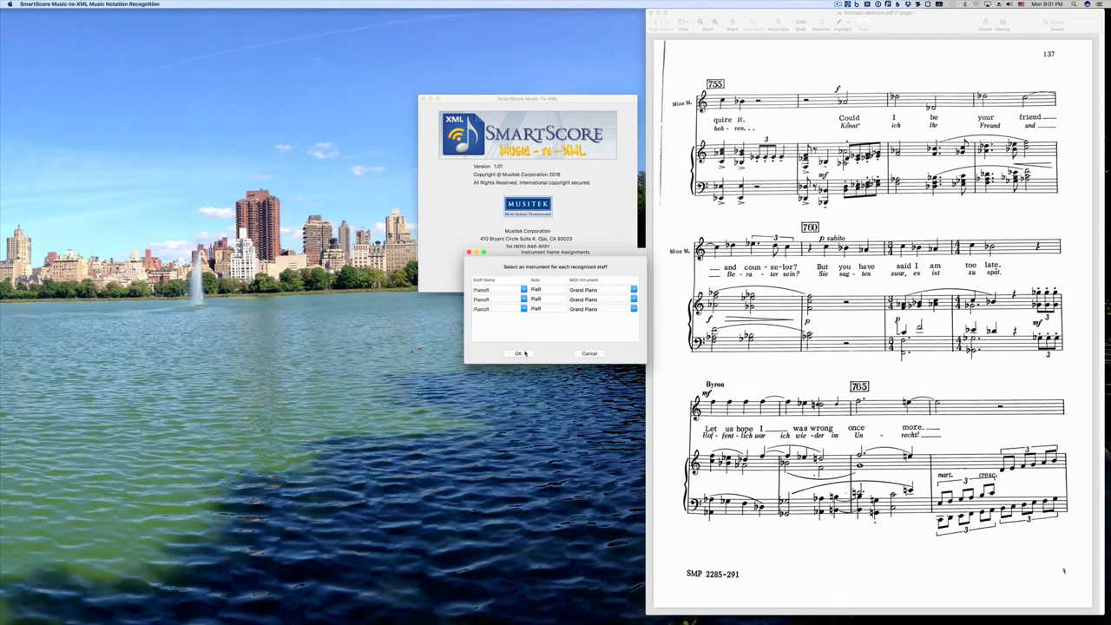
pyautogui.click(518, 353)
# Import the MusicXML into Sibelius with layout settings kept, tile it left, then close it.
pyautogui.click(599, 341)
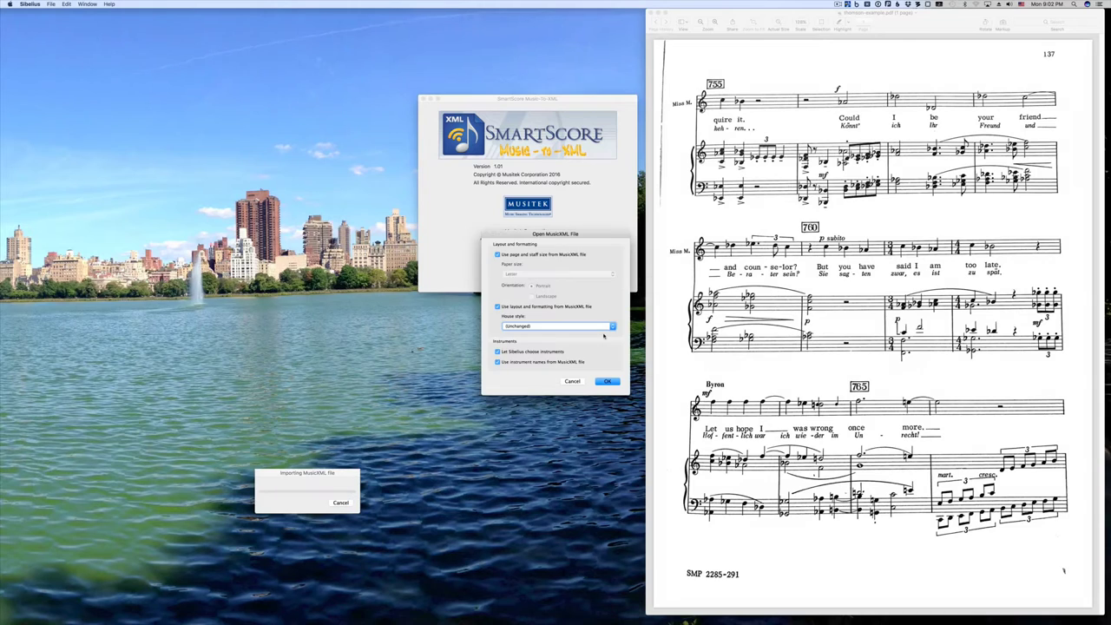
pyautogui.click(607, 382)
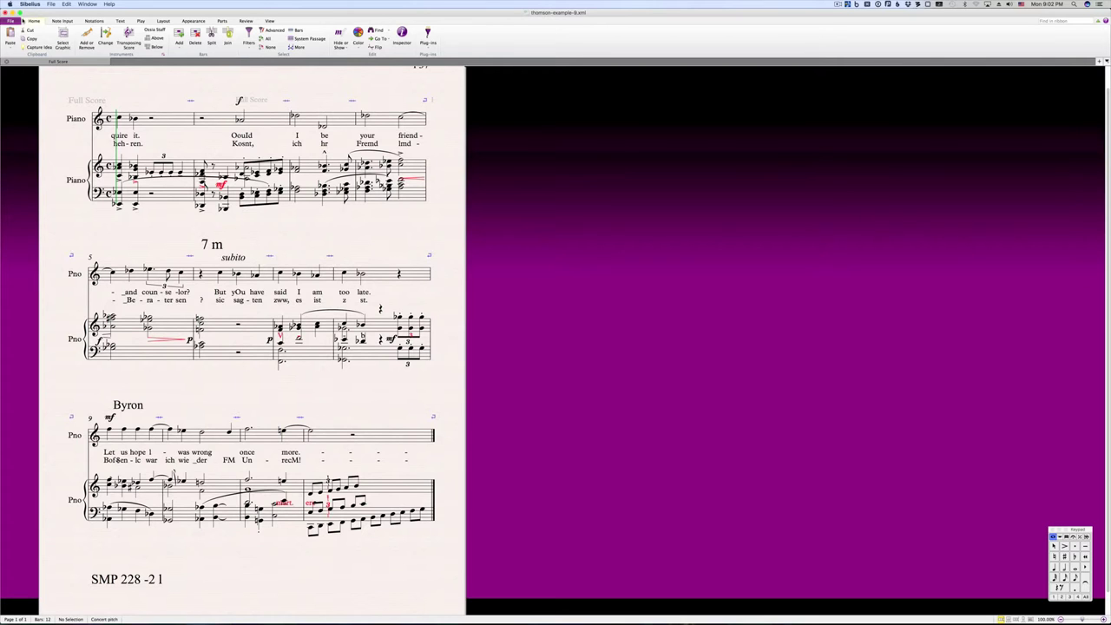
pyautogui.click(45, 27)
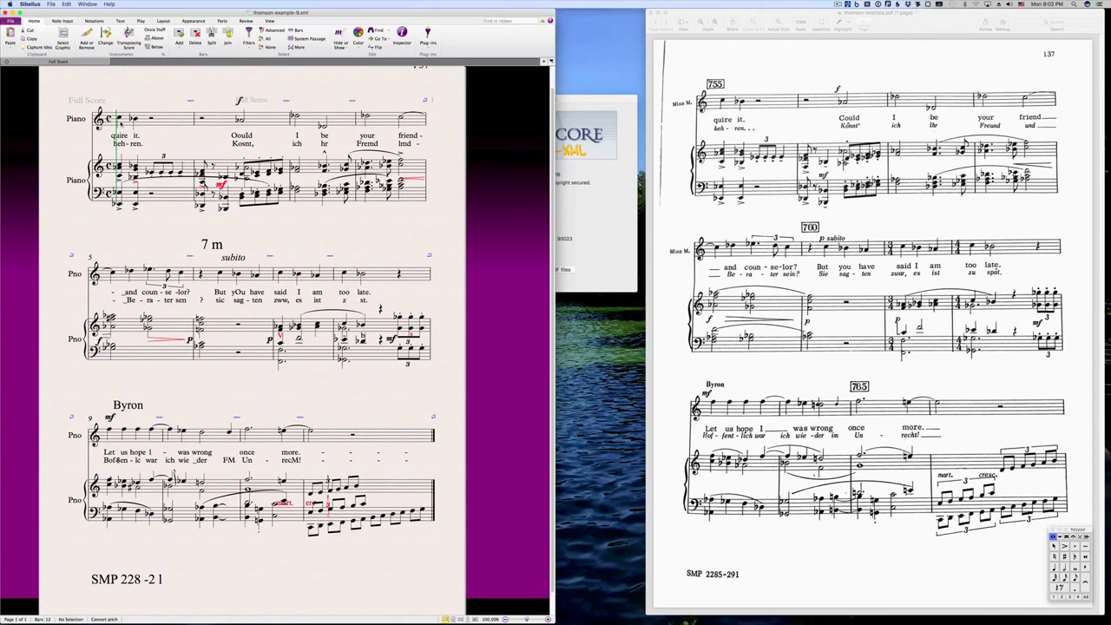
pyautogui.press('super+w')
# Discard the Sibelius score, recognize thomson-example.pdf a third time, and export it to Dorico.
pyautogui.press('n')
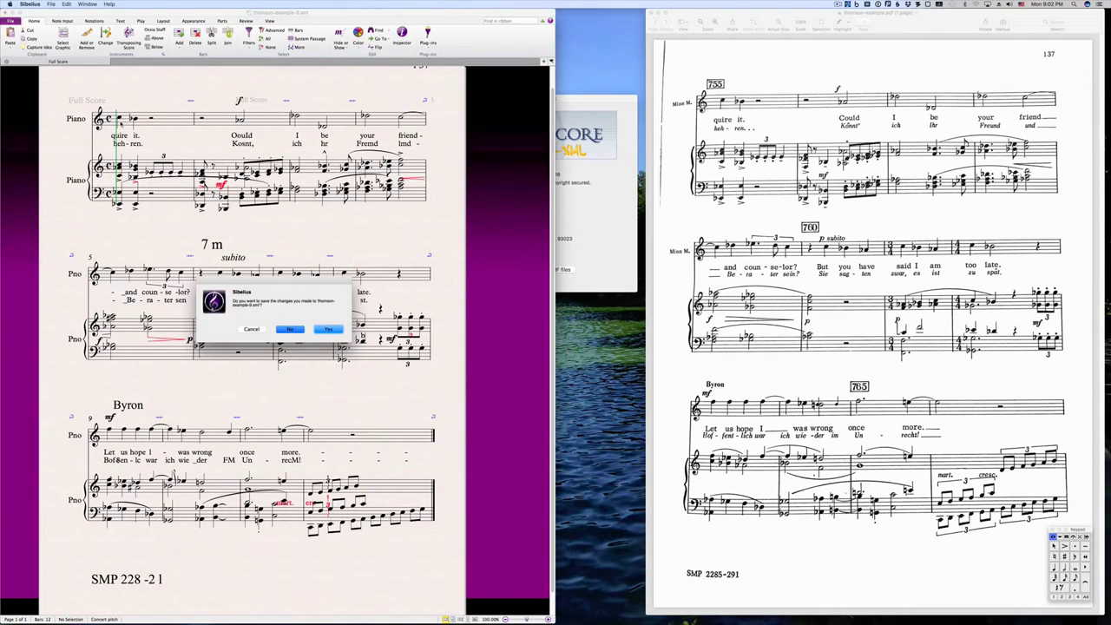
pyautogui.click(509, 270)
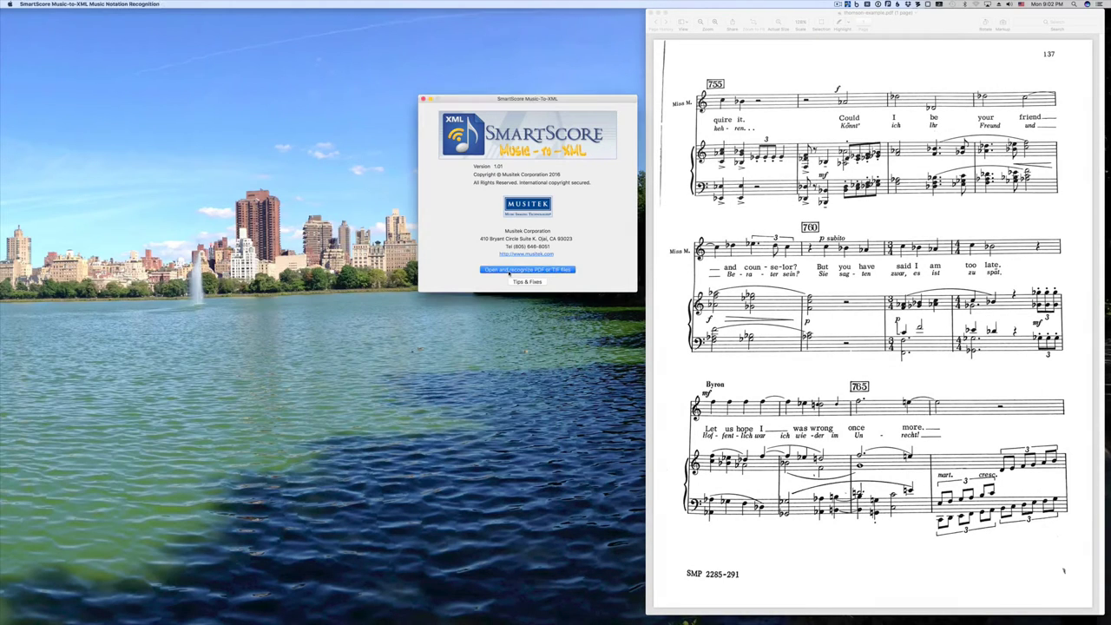
pyautogui.doubleClick(504, 127)
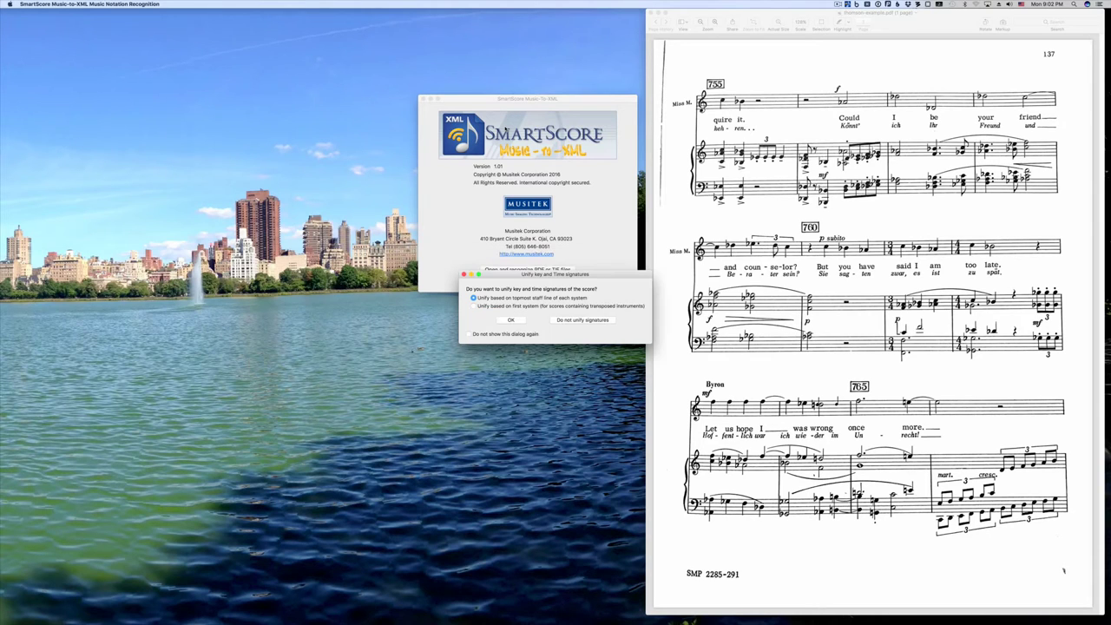
pyautogui.click(514, 318)
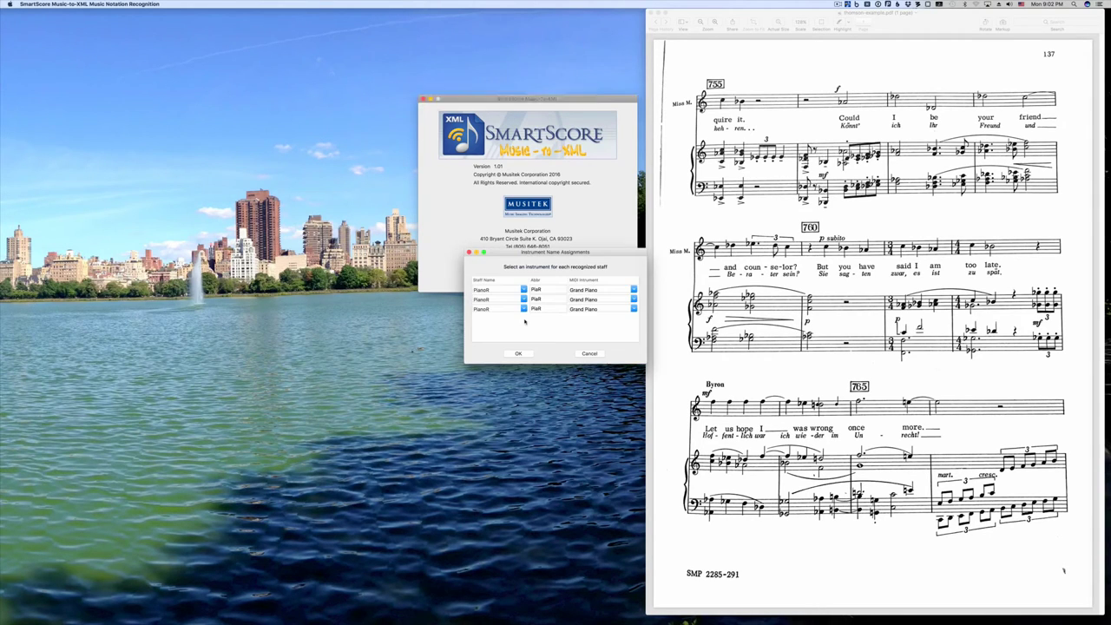
pyautogui.click(519, 353)
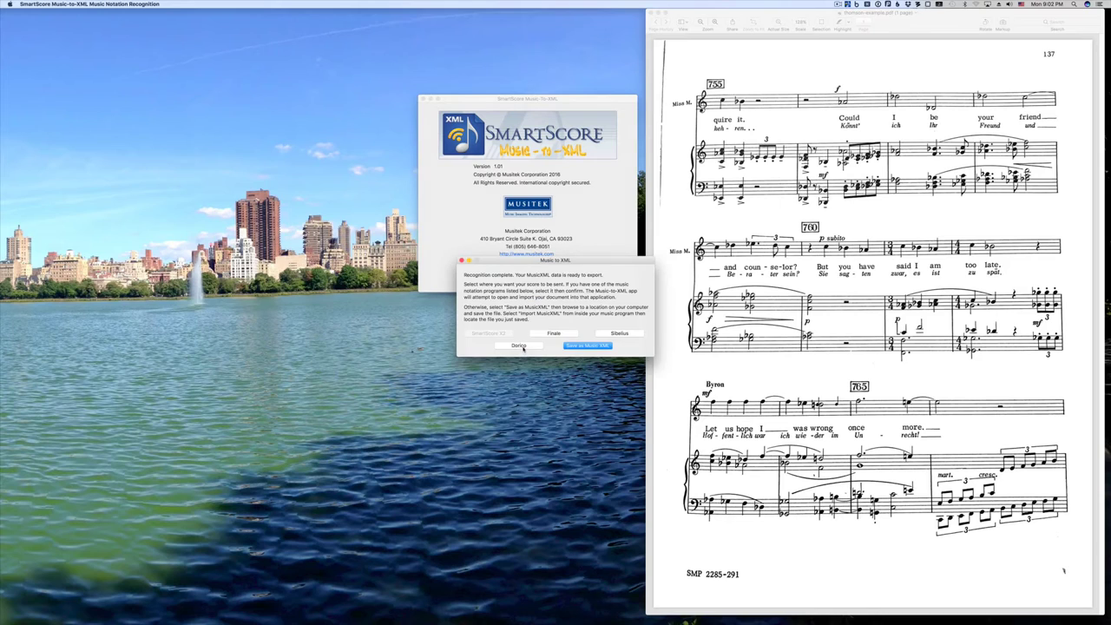
pyautogui.click(518, 345)
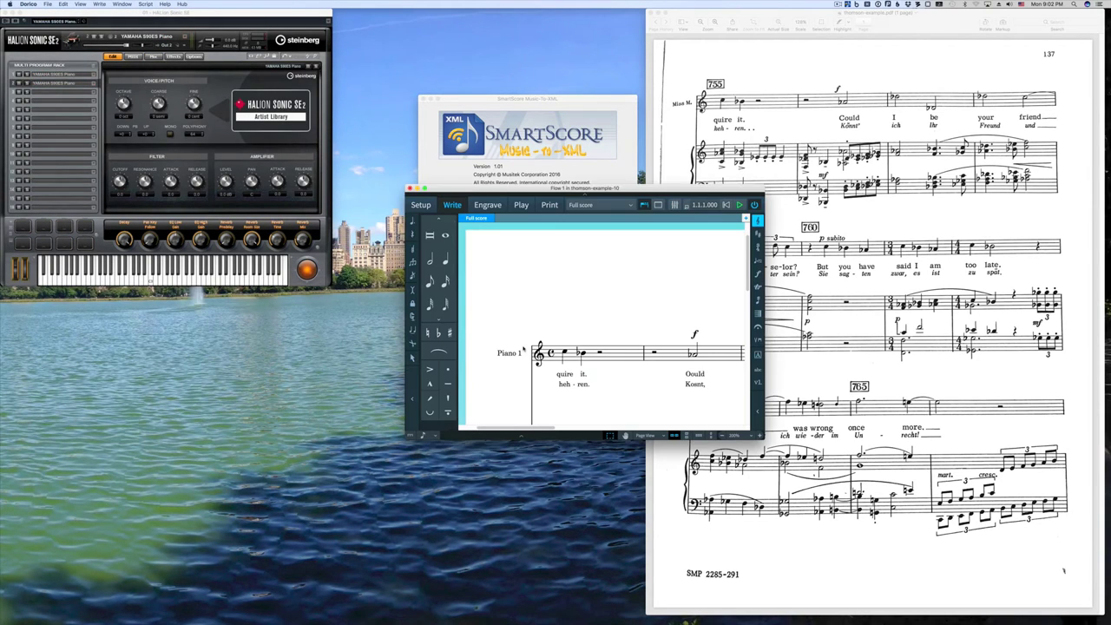
# Tile Dorico's Piano 1 and Piano 2 score to the left half and scroll through its pages.
pyautogui.moveTo(423, 189)
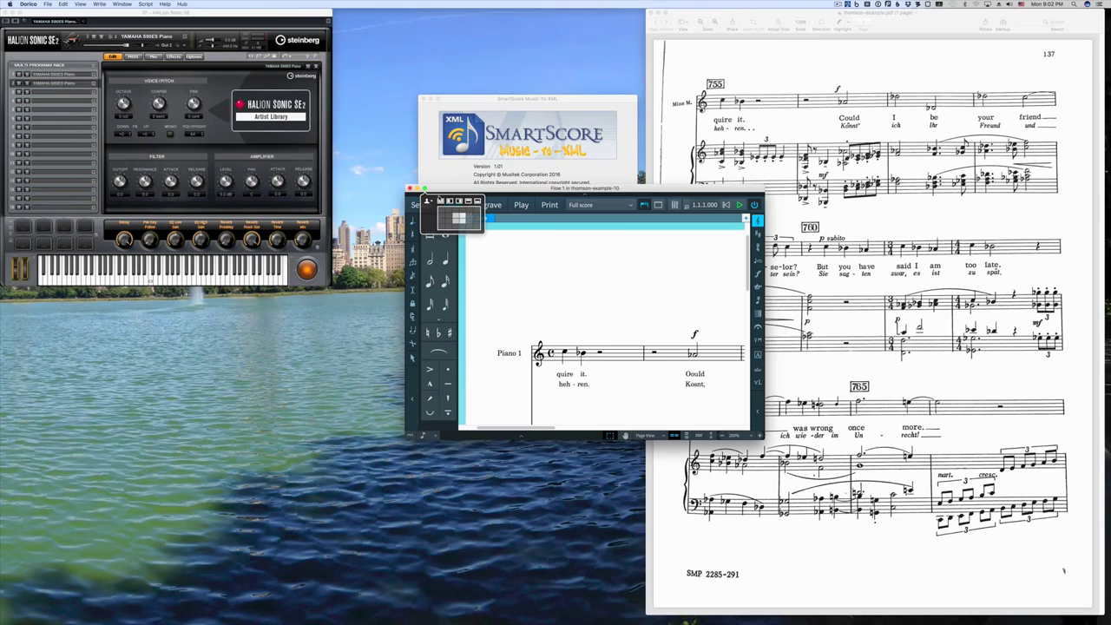
pyautogui.click(449, 201)
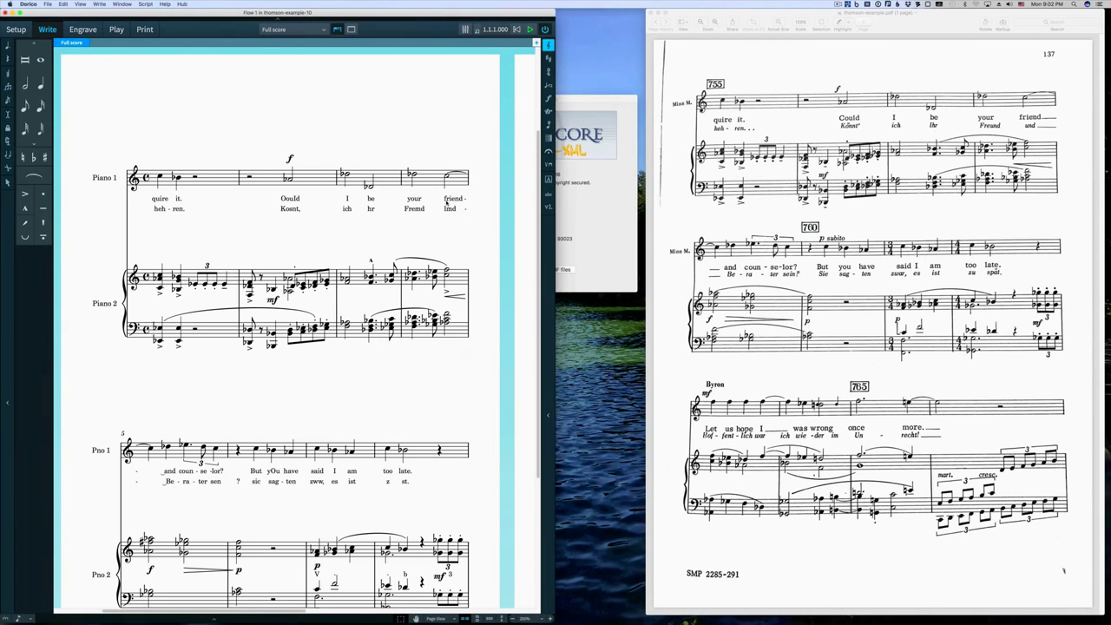
pyautogui.scroll(-2, 499, 249)
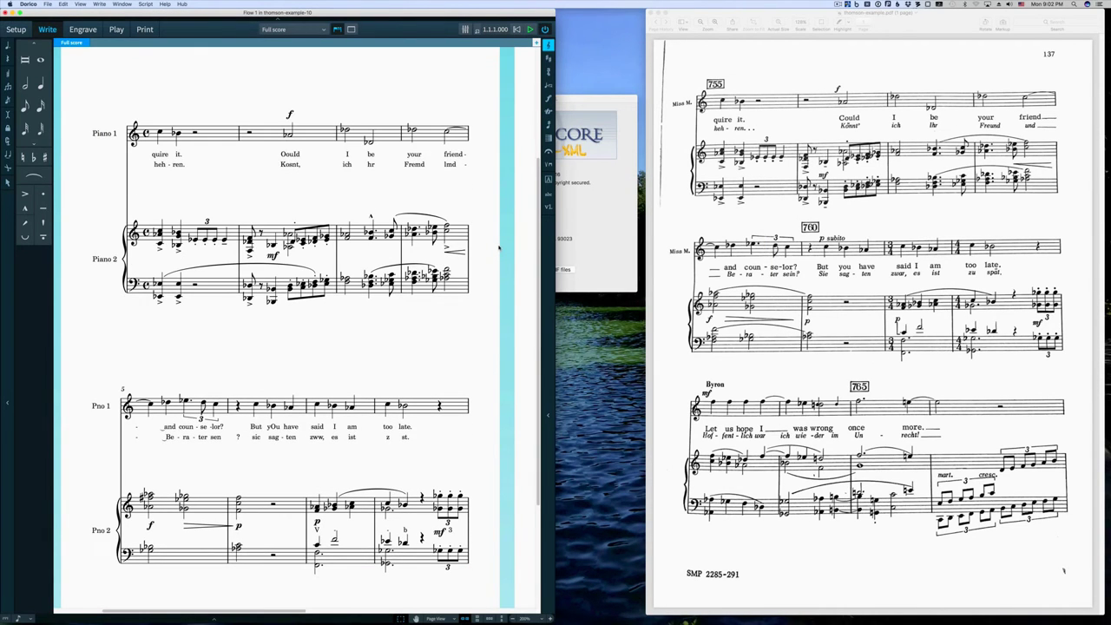
pyautogui.scroll(-2, 499, 248)
pyautogui.scroll(-3, 499, 249)
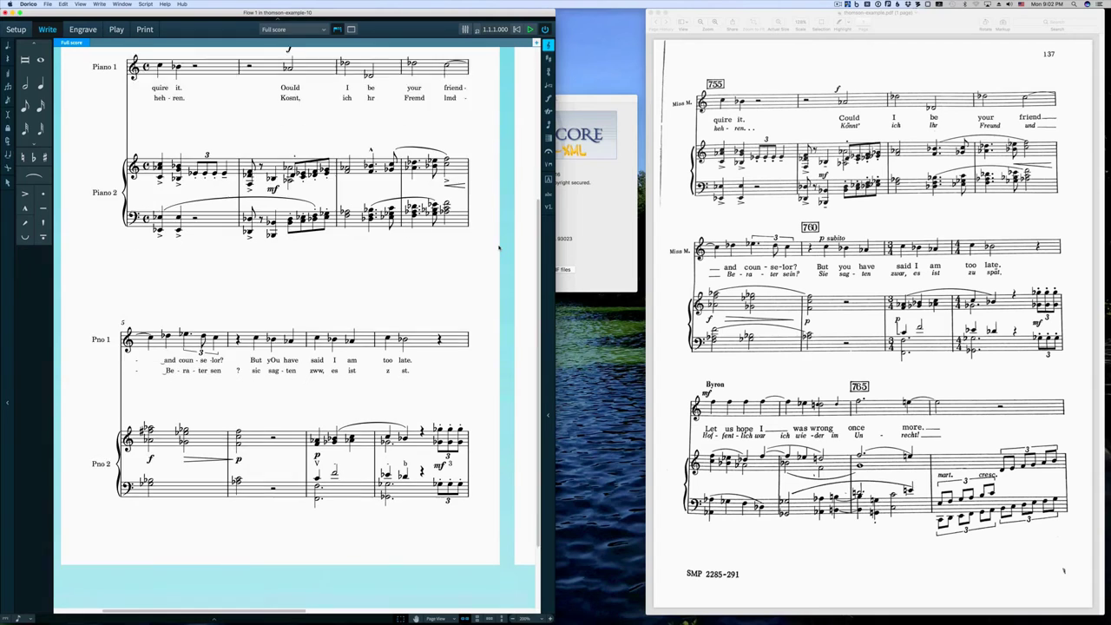
pyautogui.scroll(3, 499, 248)
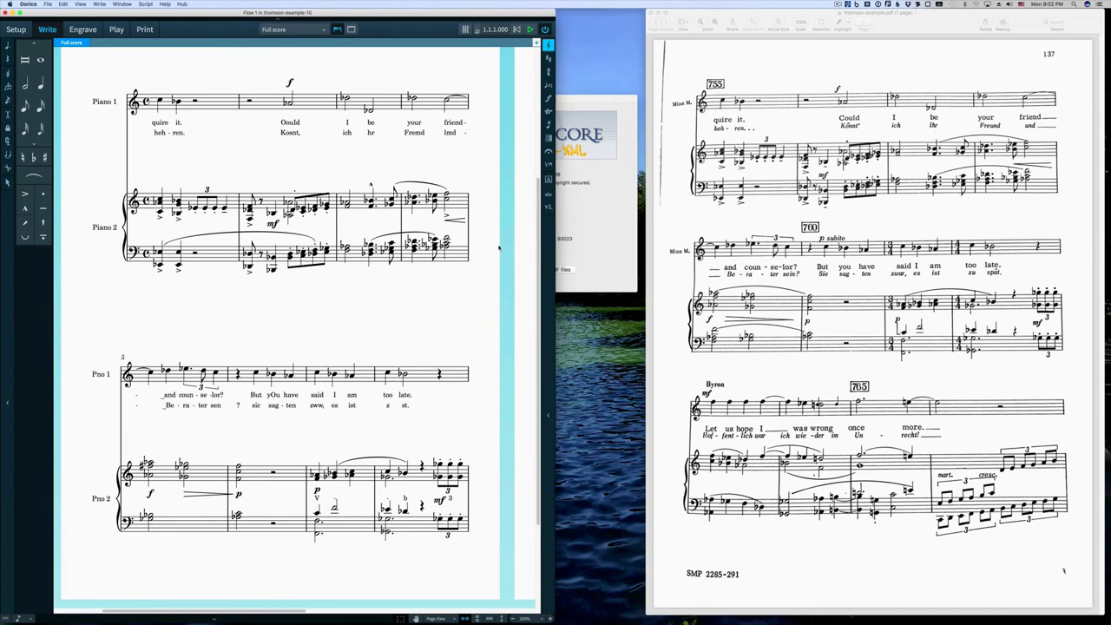
pyautogui.hscroll(10, 499, 247)
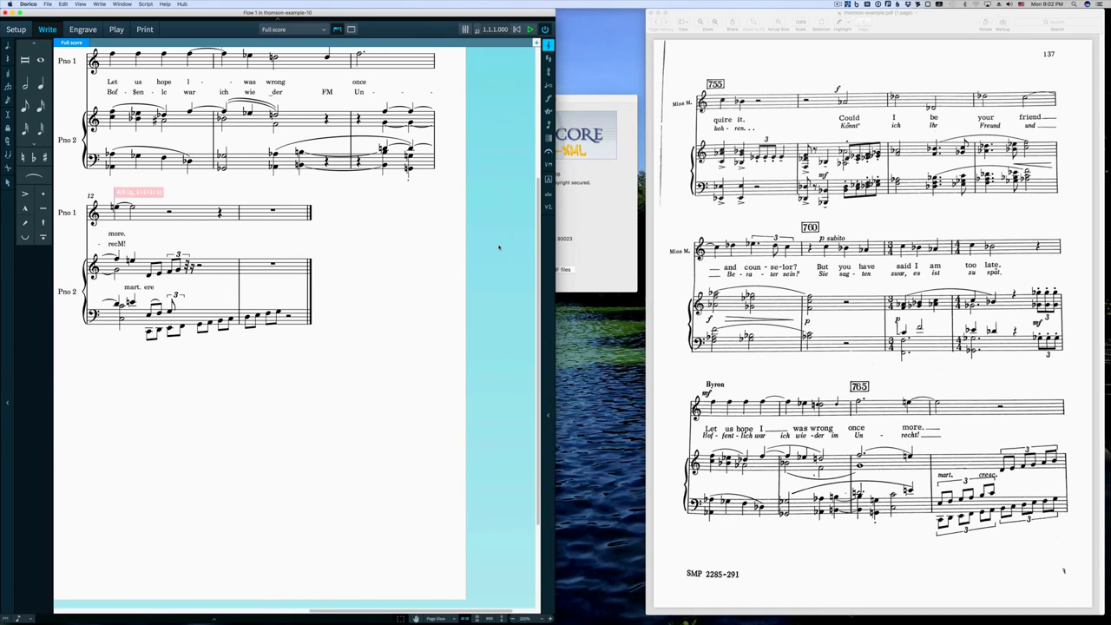
pyautogui.hscroll(15, 499, 248)
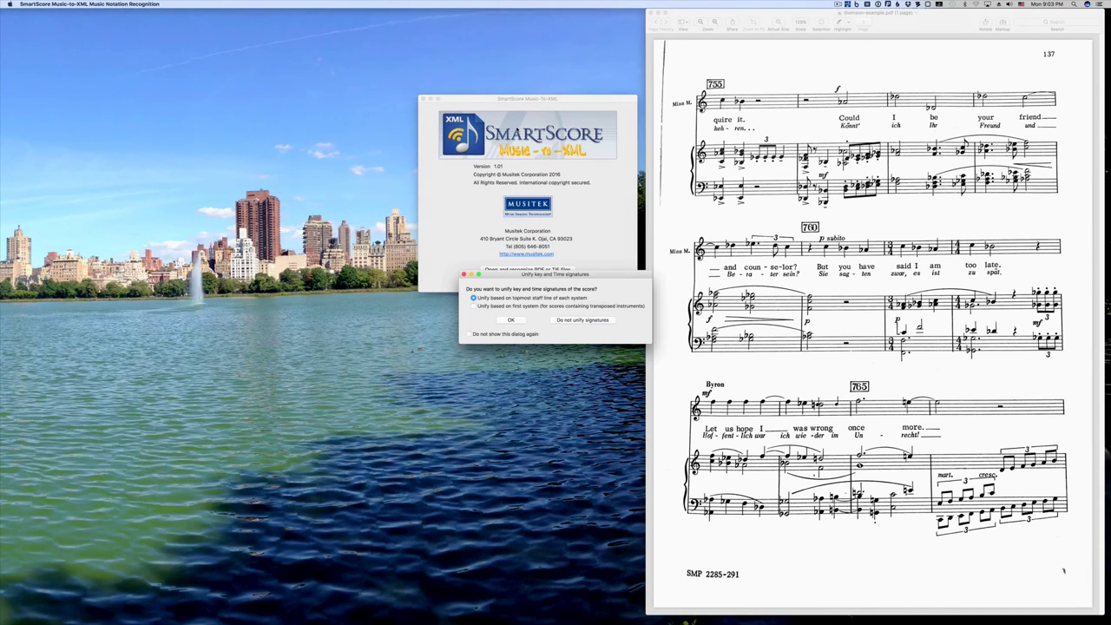
# Accept unified signatures and staff instruments, then save thomson-example.xml as MusicXML to the Desktop.
pyautogui.click(510, 320)
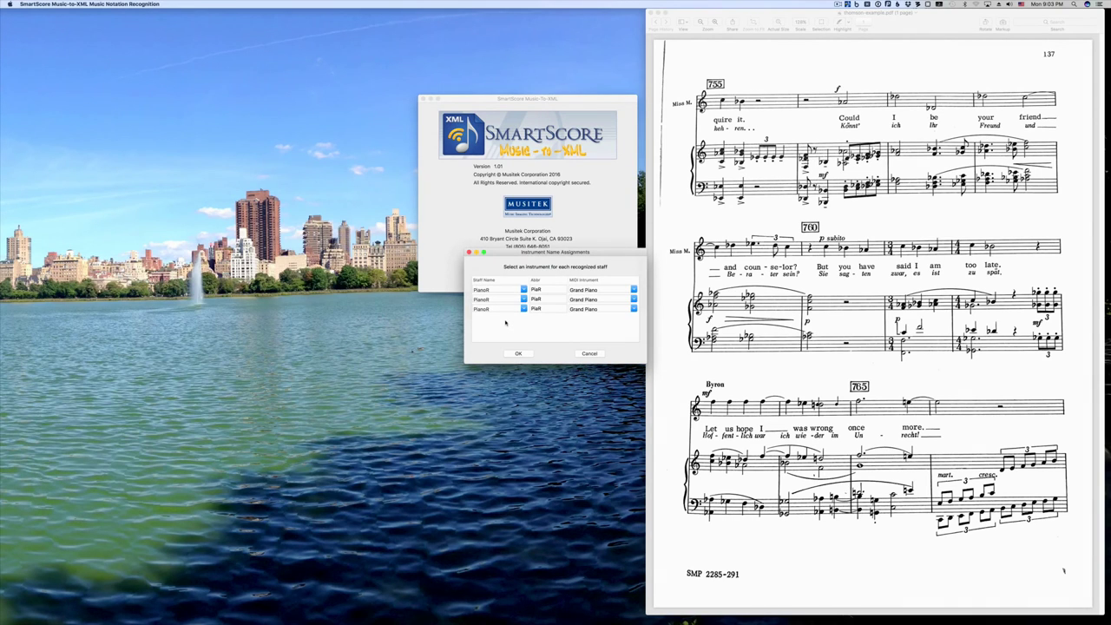
pyautogui.click(517, 353)
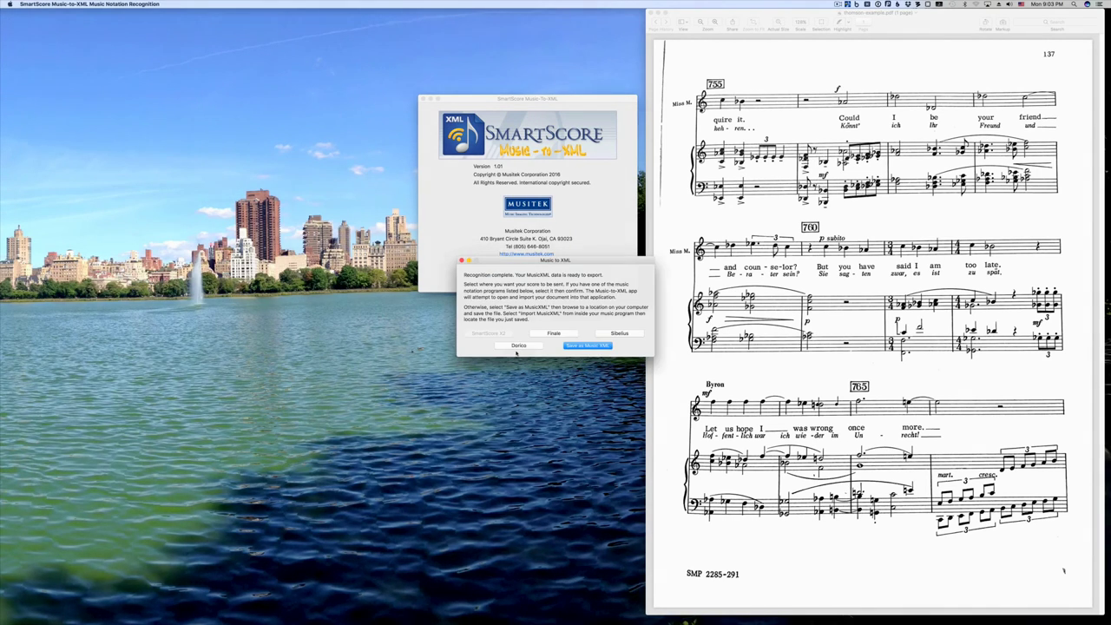
pyautogui.click(587, 345)
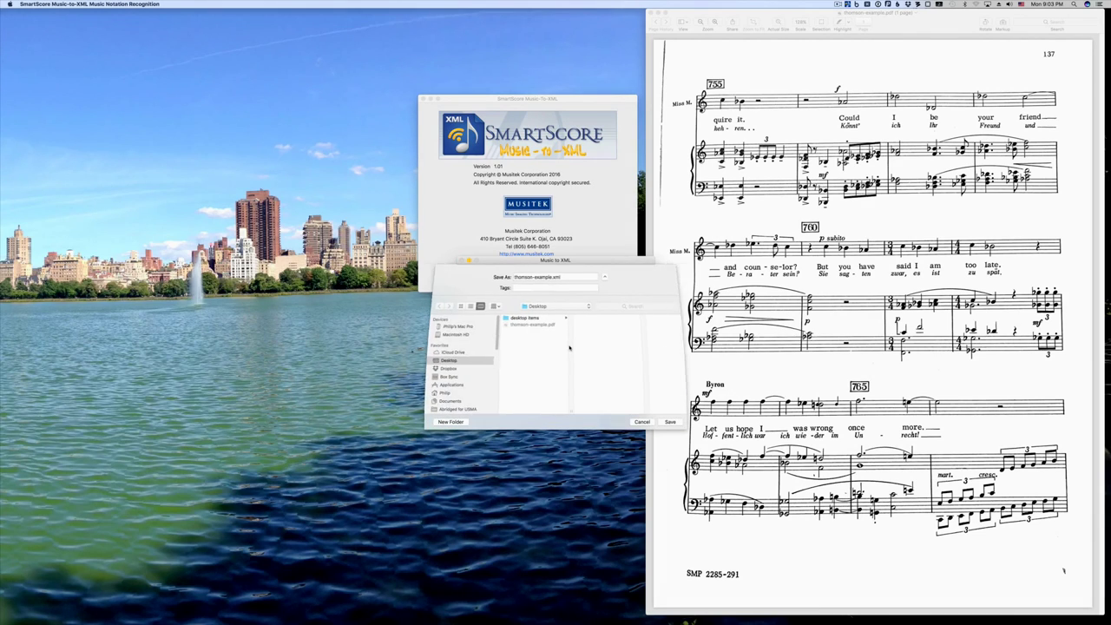
pyautogui.click(670, 422)
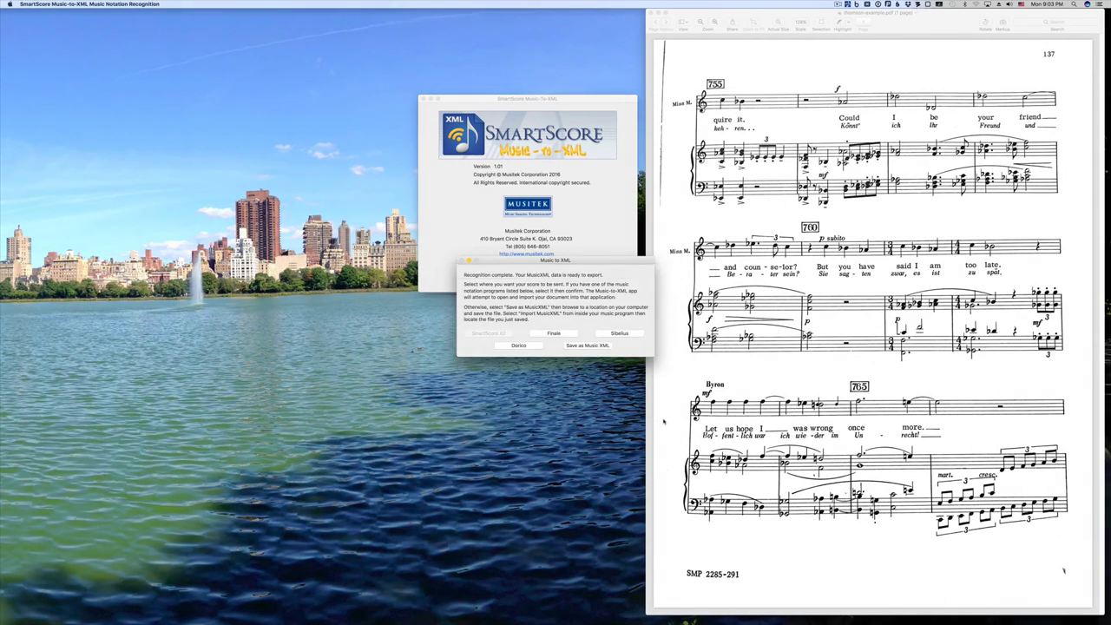